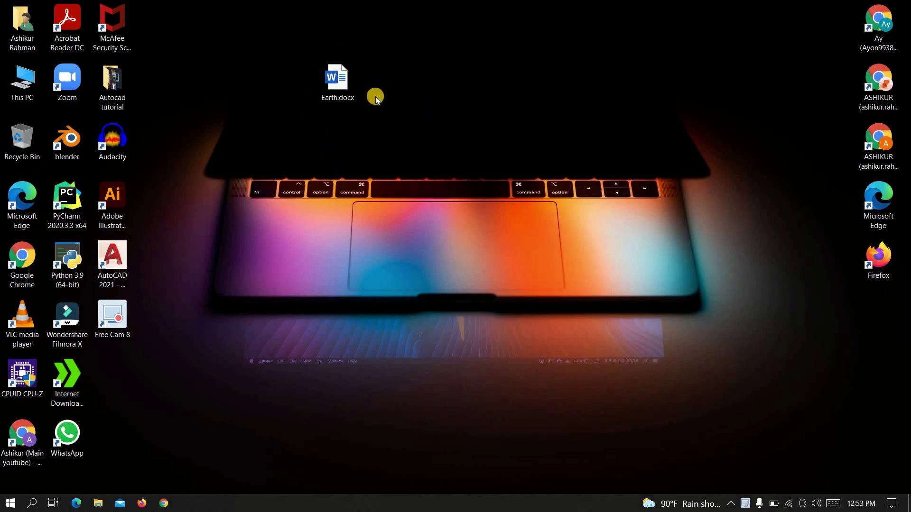
- Open Earth.docx in a maximized Word window and go to the File > Save As page
double_click(347, 87)
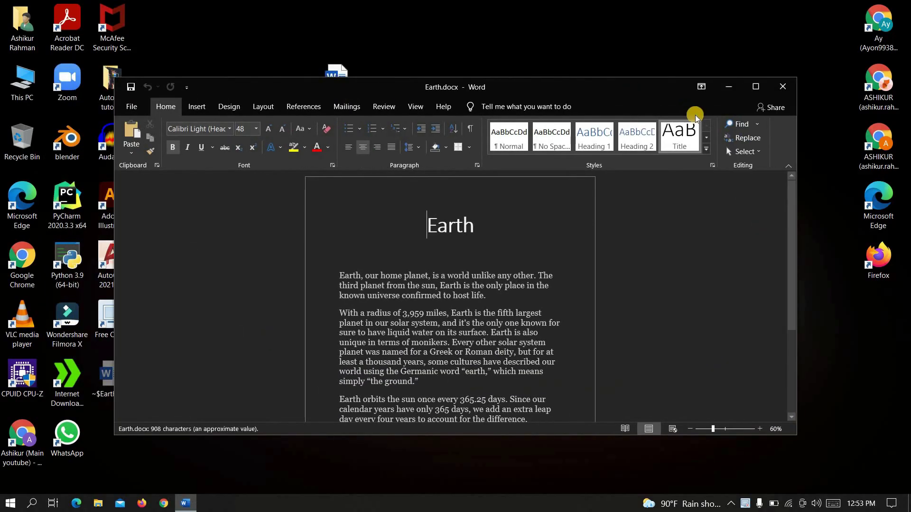
double_click(654, 112)
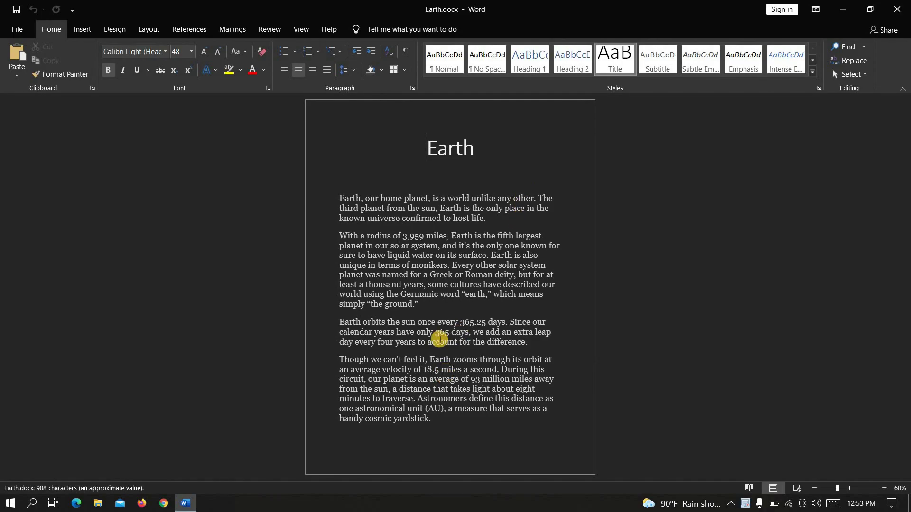
click(375, 264)
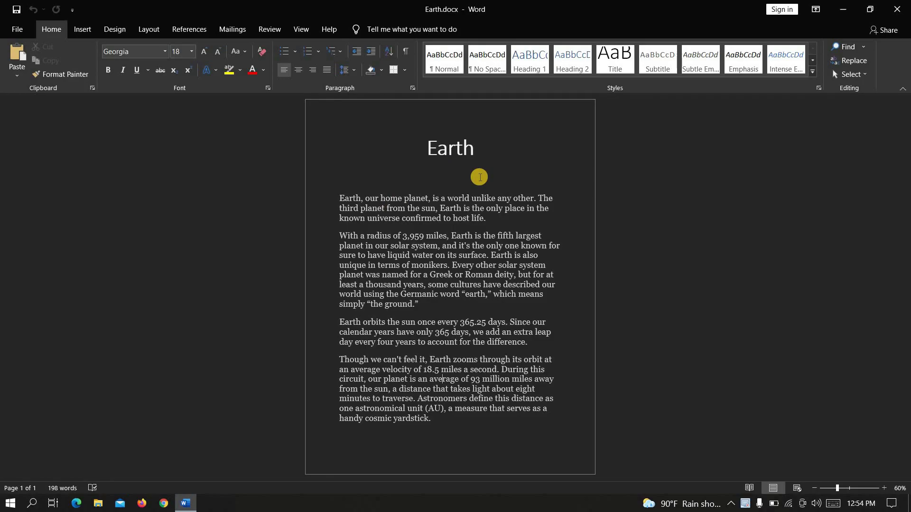
click(14, 33)
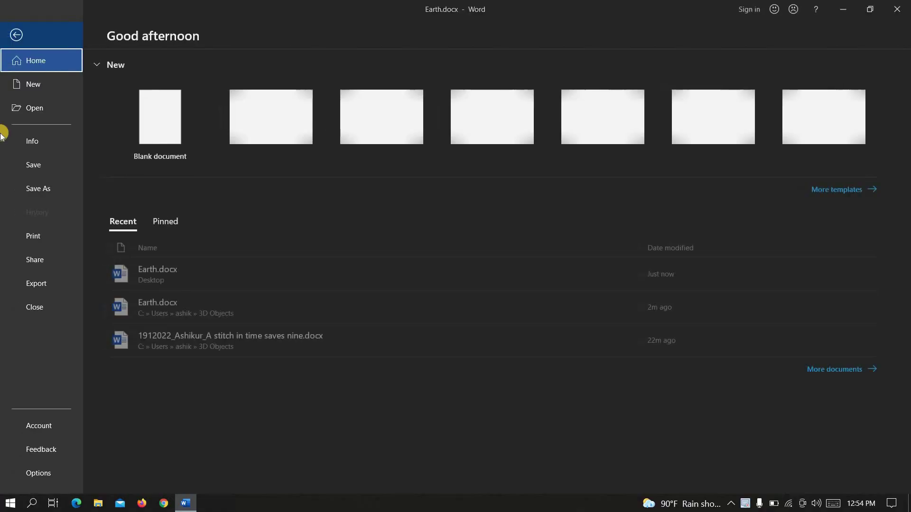
click(61, 190)
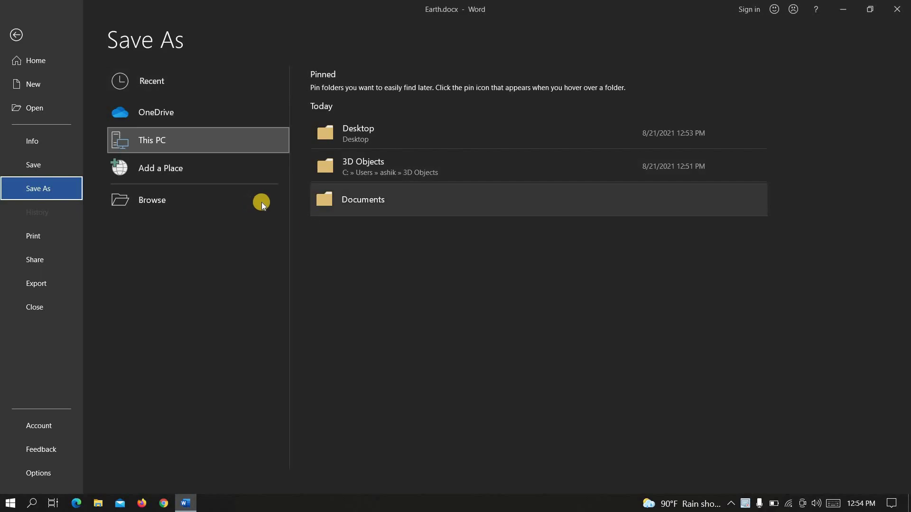
- Save the document to the Desktop as Earth.pdf using the PDF (*.pdf) file type
click(374, 135)
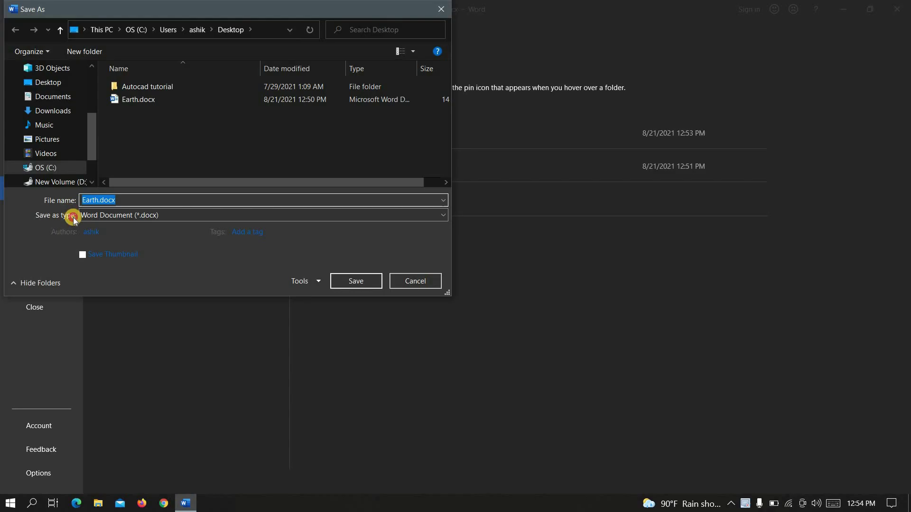
click(148, 216)
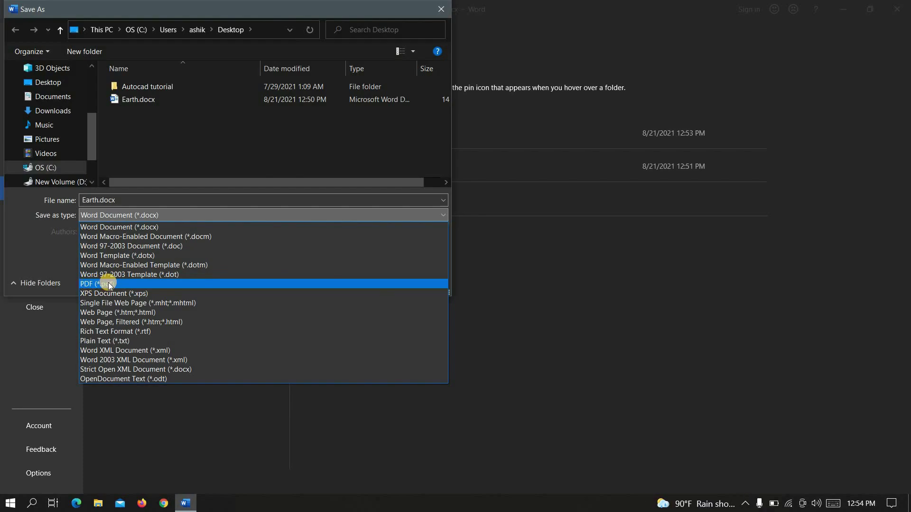
click(109, 284)
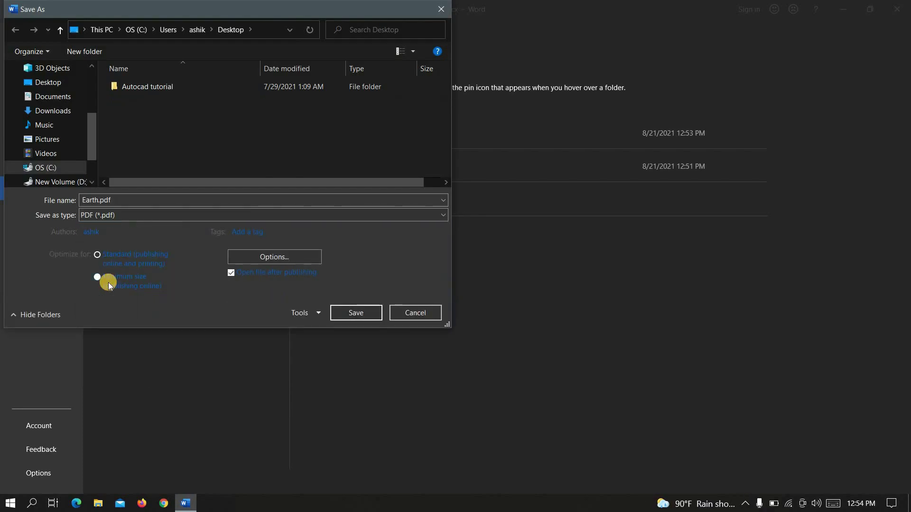
click(357, 313)
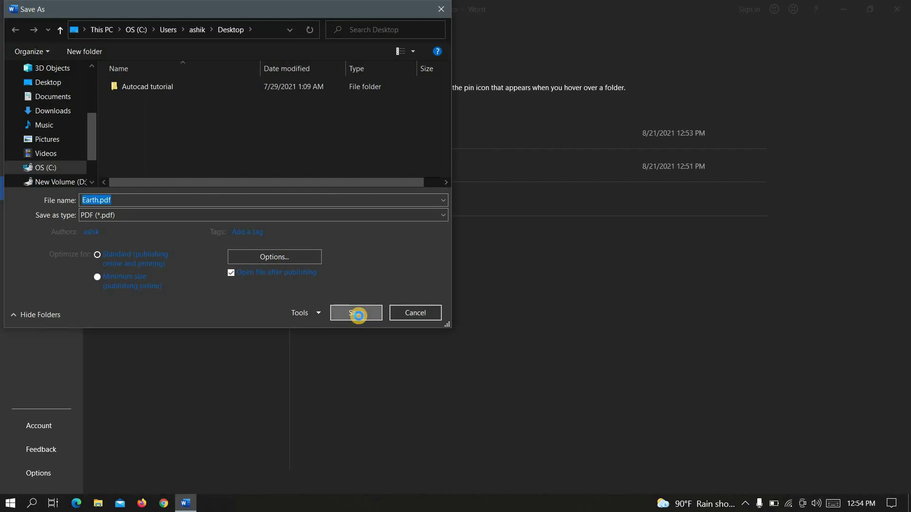
- Close Word, open Earth.pdf from the desktop in Acrobat Reader to check it, then close it
click(895, 5)
drag(108, 383, 425, 57)
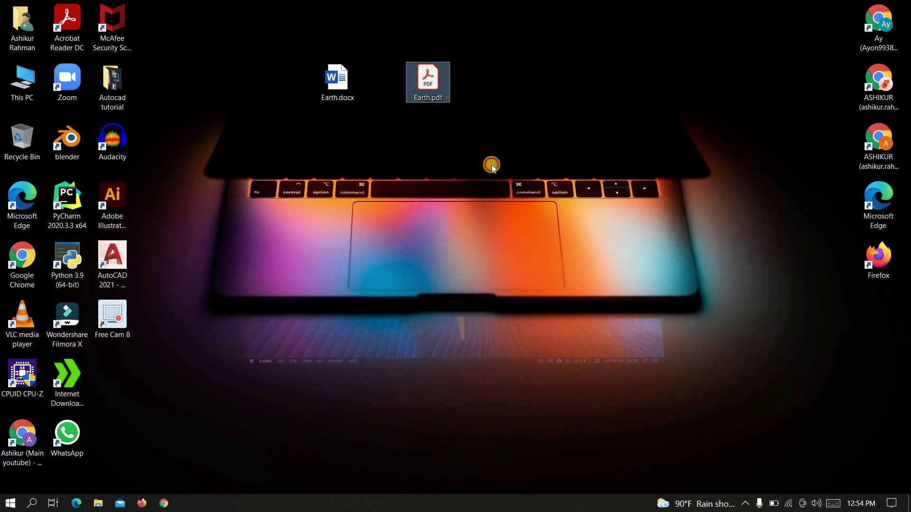
double_click(429, 72)
scroll(409, 332, down, 3)
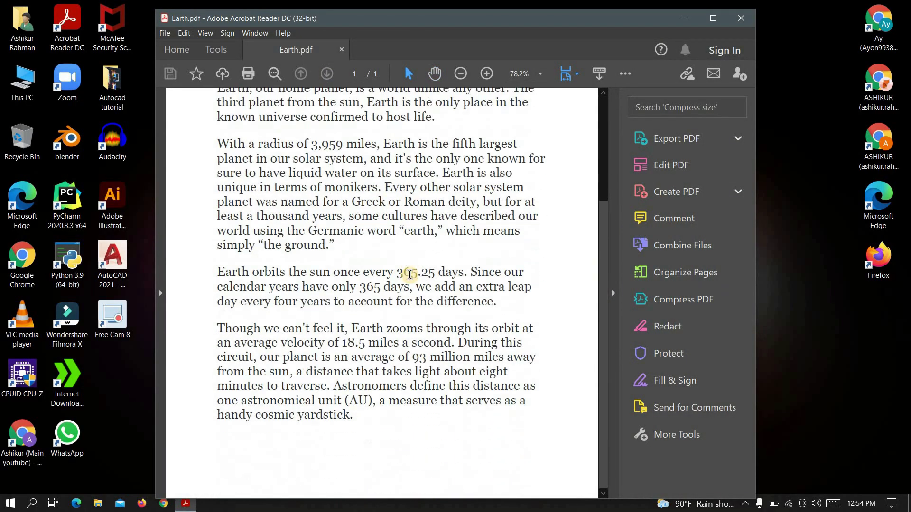
scroll(474, 234, up, 2)
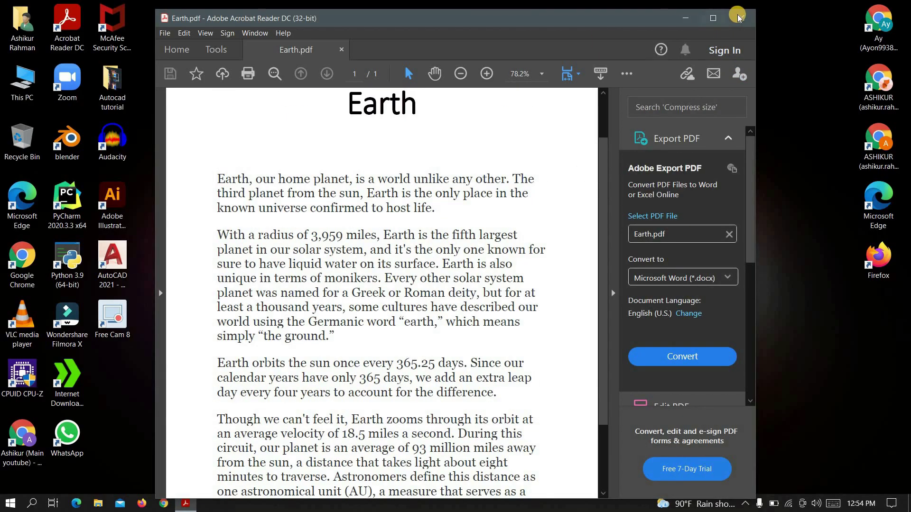
click(739, 17)
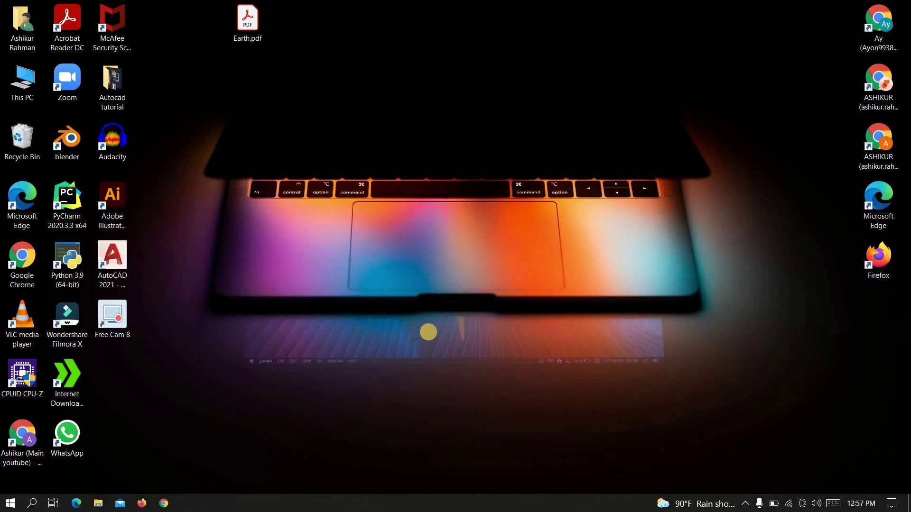
- Open a maximized Chrome window and search Google for 'docx to pdf'
double_click(22, 425)
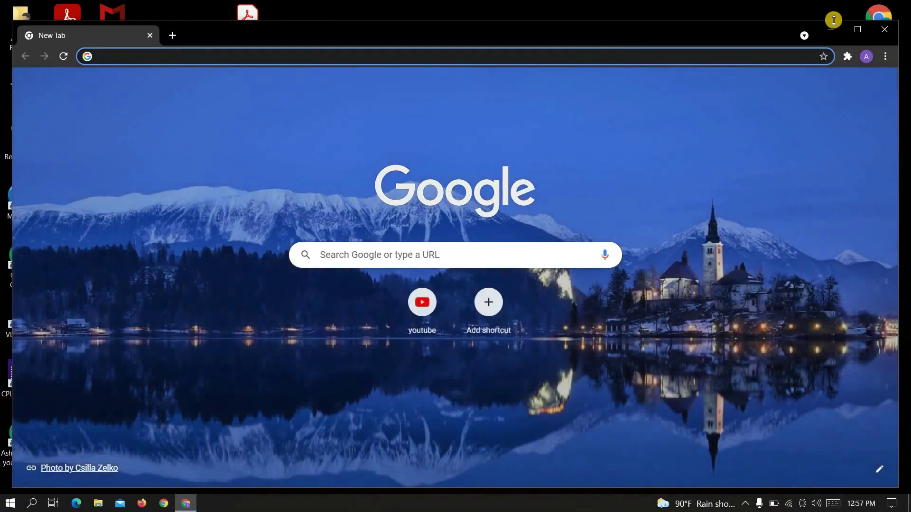
click(856, 30)
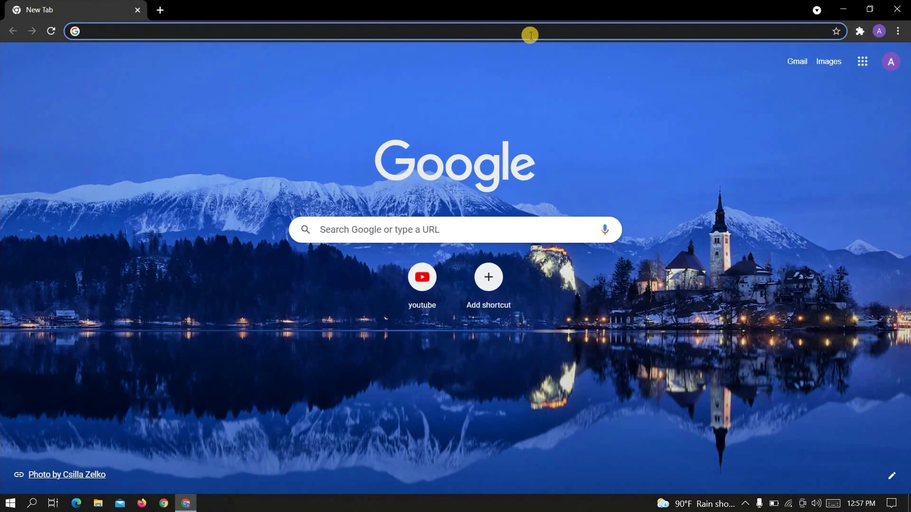
text(docx to p)
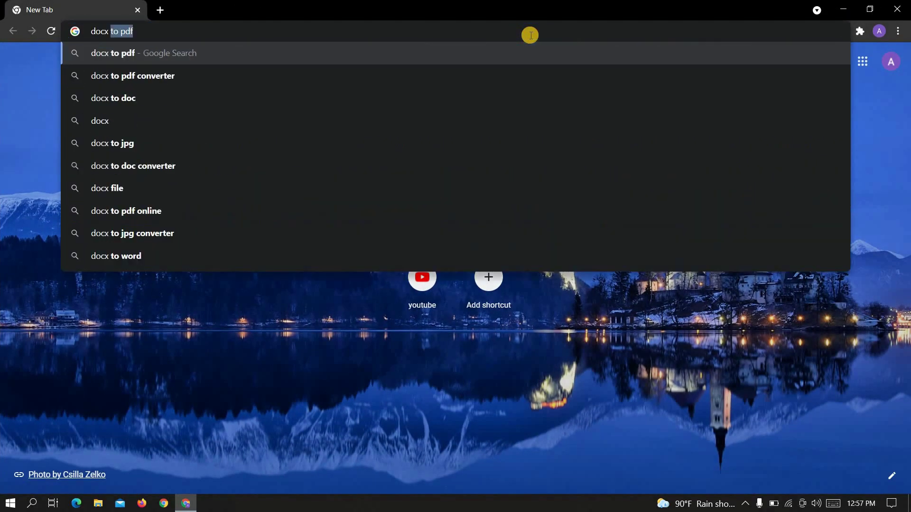
text(df)
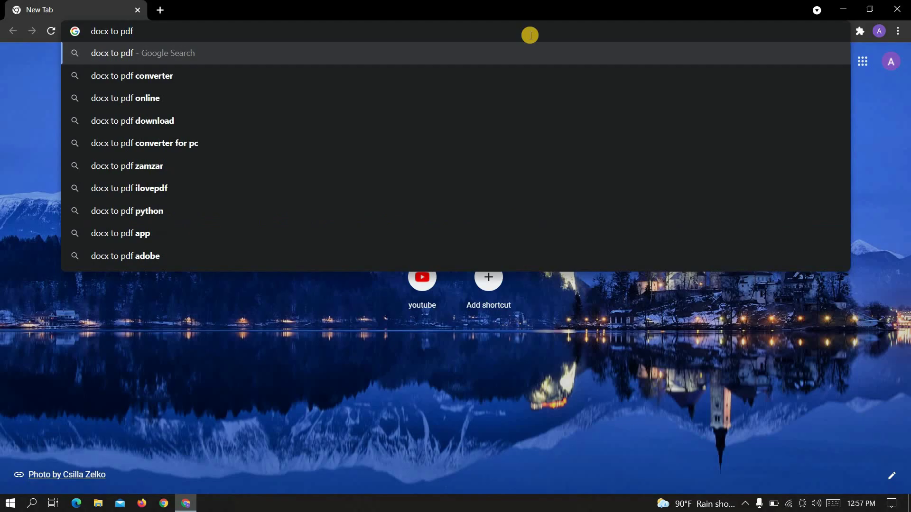
key(Return)
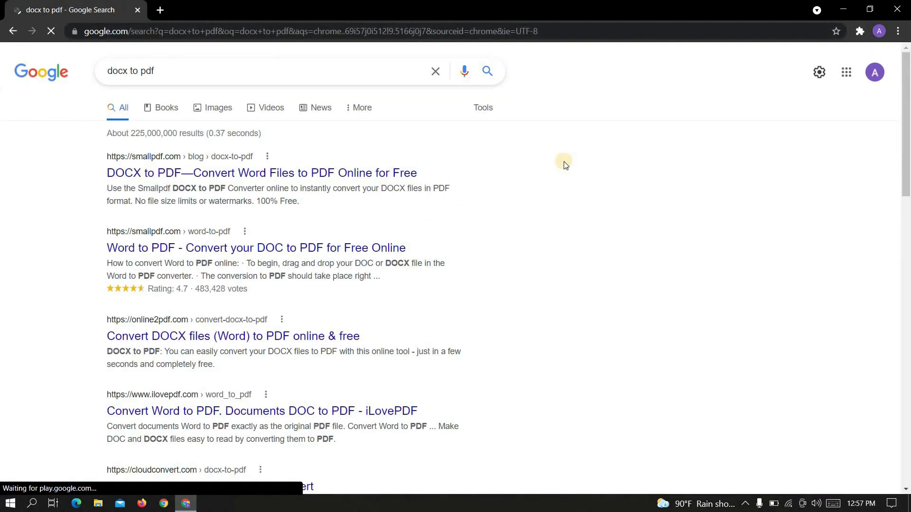
scroll(564, 162, down, 4)
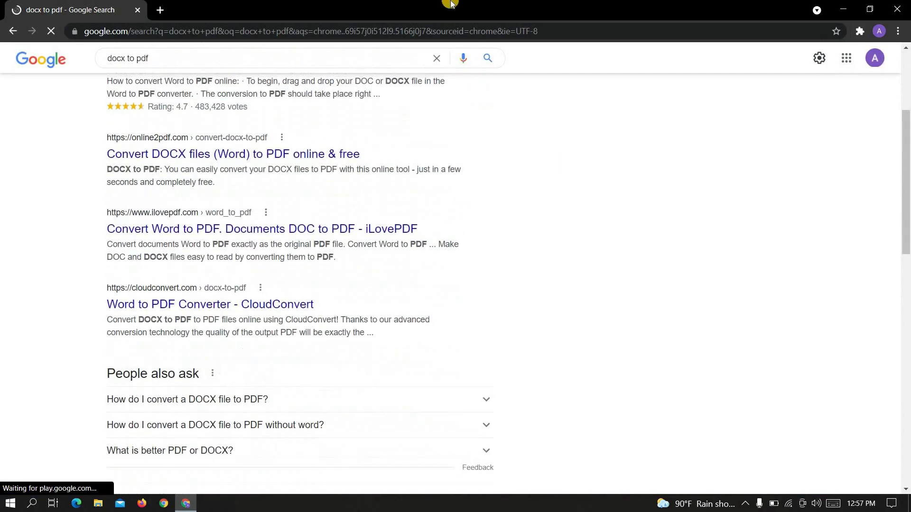
scroll(380, 341, up, 4)
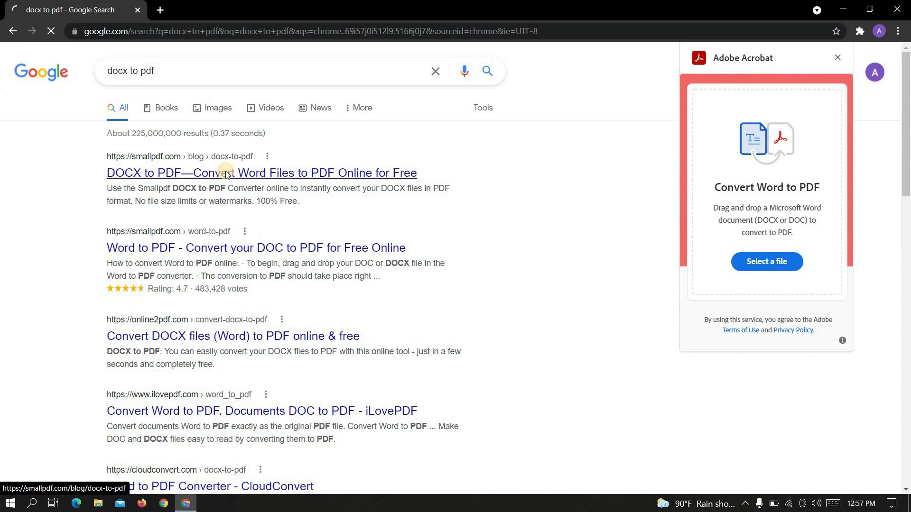
- Go from the Smallpdf search result to its online Word to PDF converter
click(226, 174)
scroll(485, 241, down, 5)
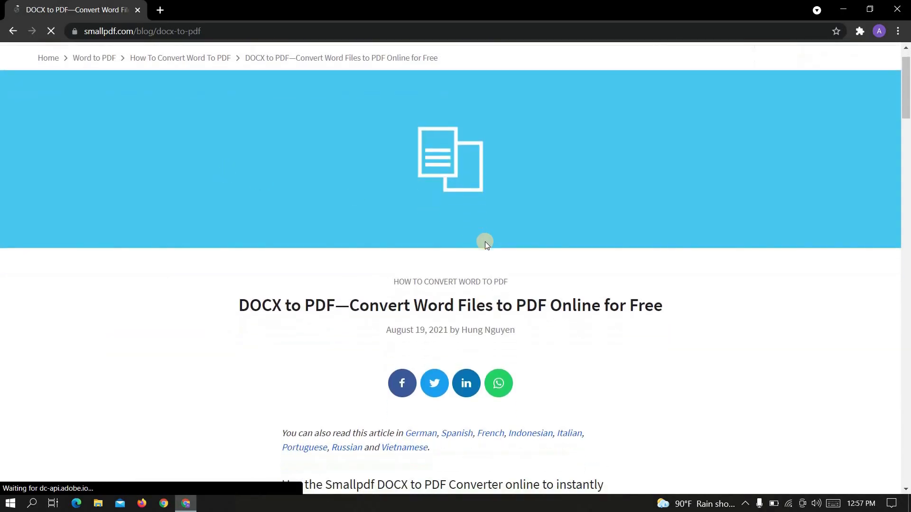
scroll(485, 241, down, 10)
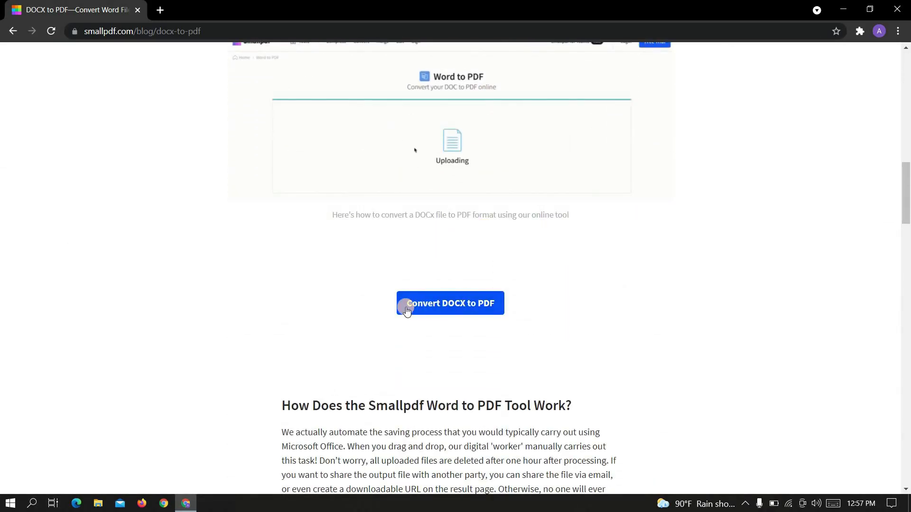
click(467, 305)
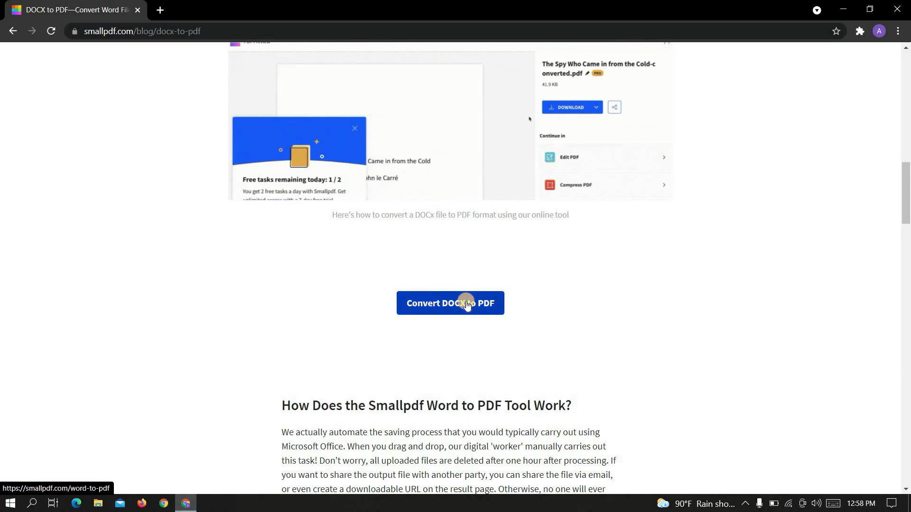
scroll(433, 261, down, 2)
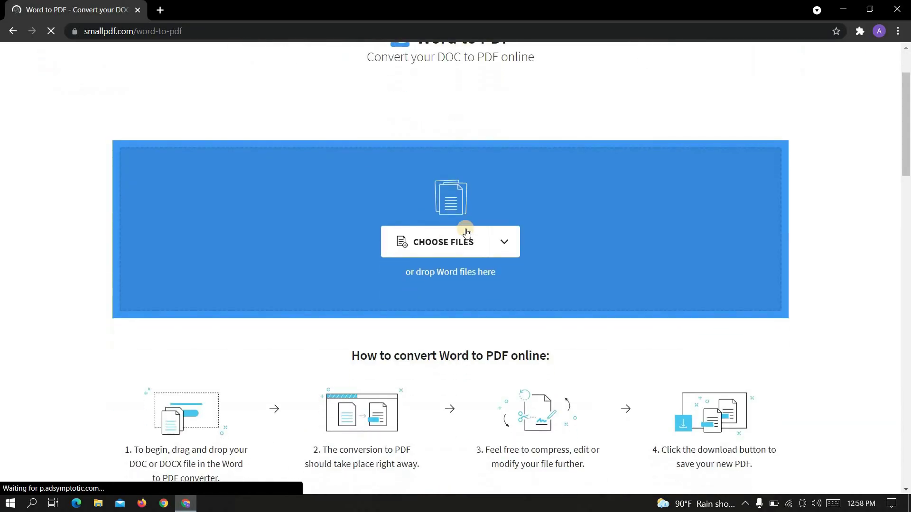
- Upload Earth.docx from This PC > 3D Objects for conversion
click(442, 243)
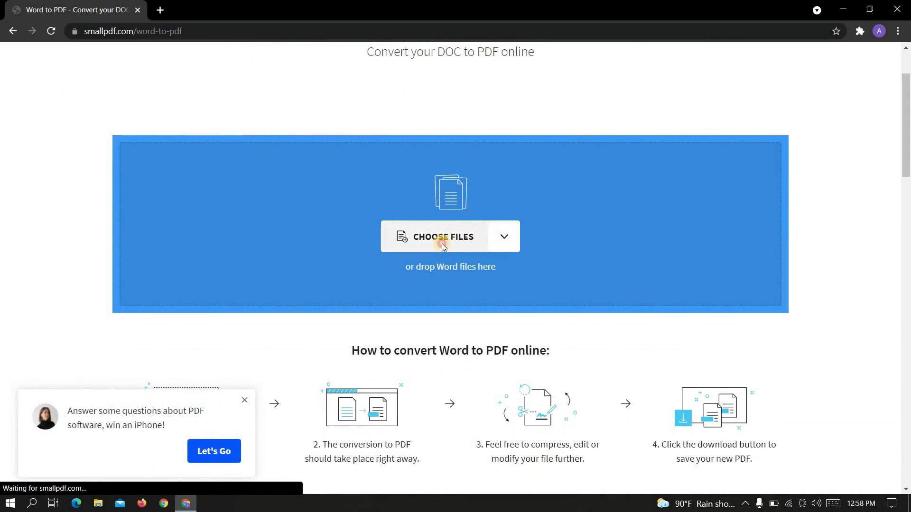
click(68, 144)
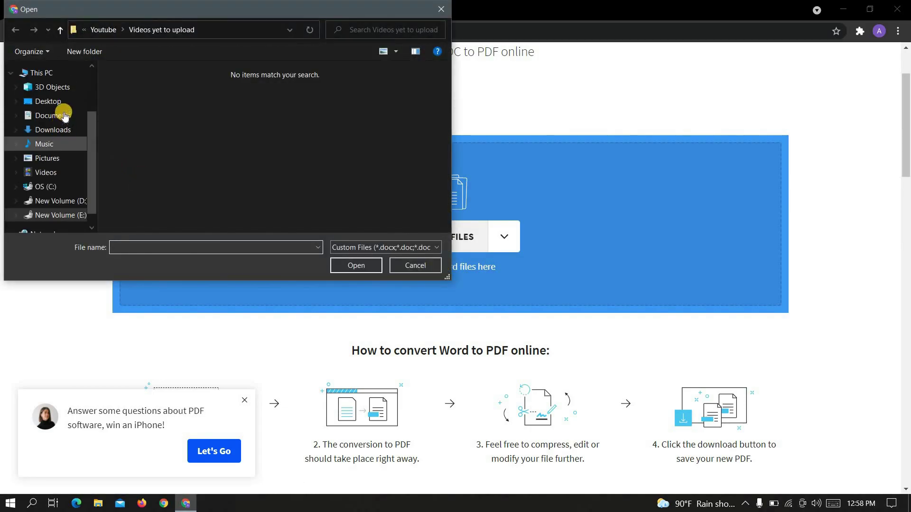
click(66, 92)
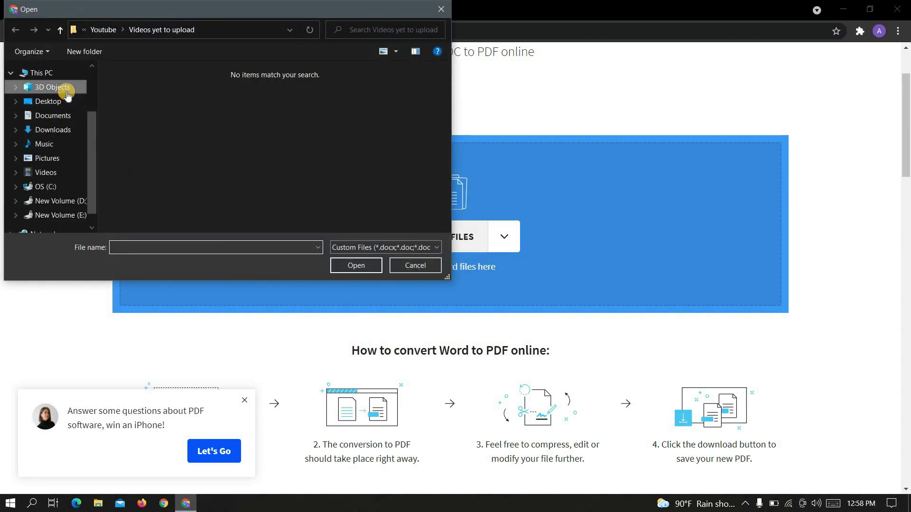
double_click(154, 102)
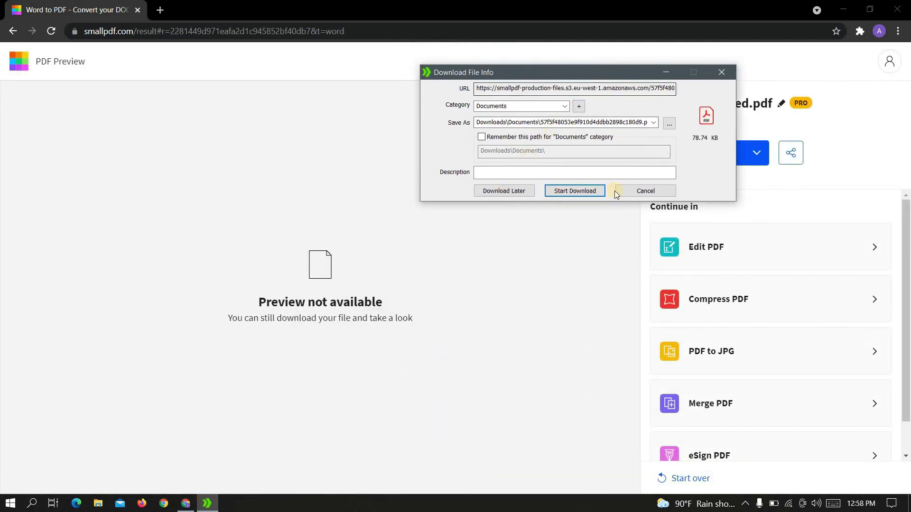
- Set the download to save in 3D Objects as 'earth pdf' and start downloading
click(670, 125)
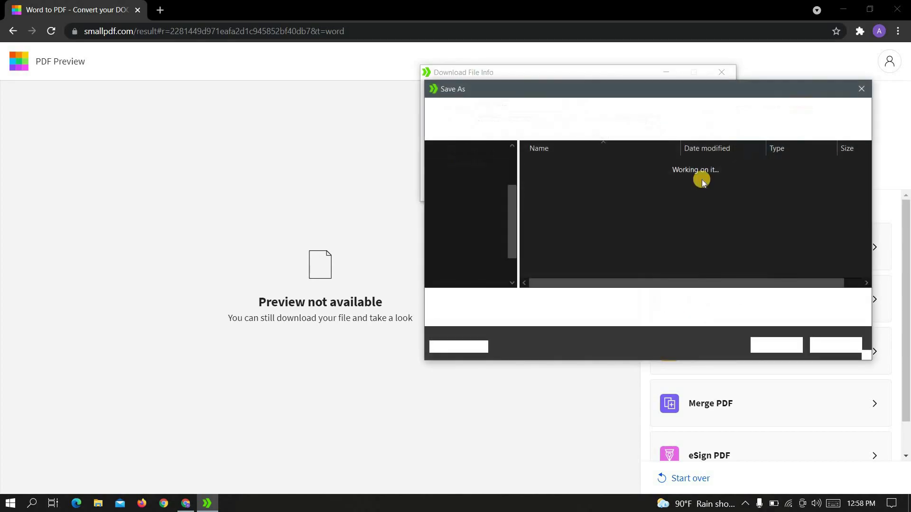
click(474, 167)
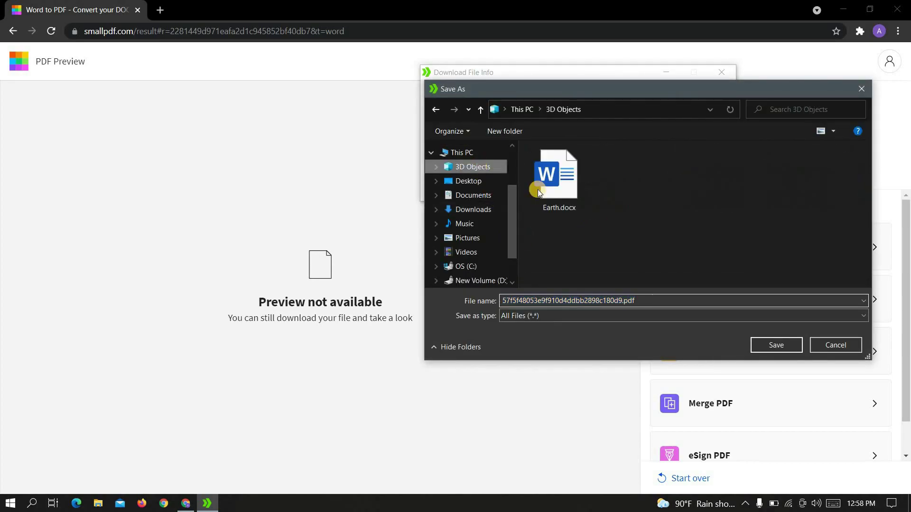
click(659, 302)
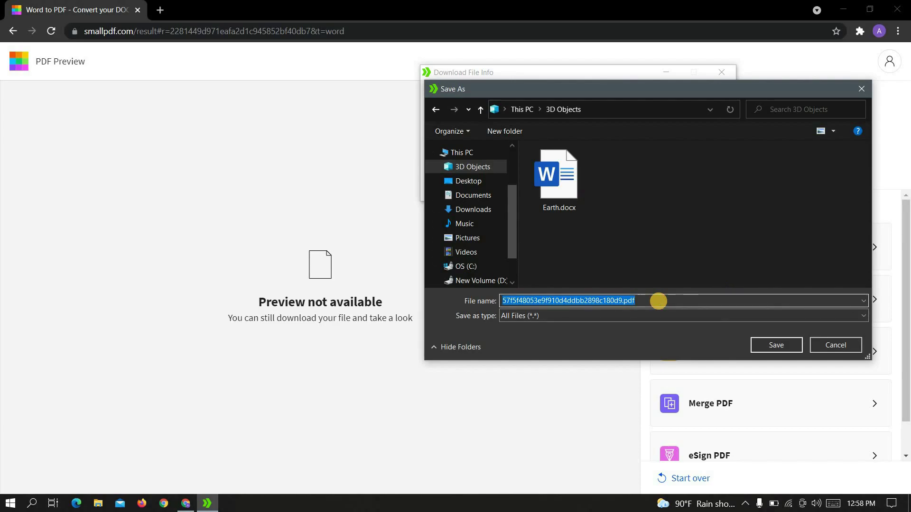
text(earth)
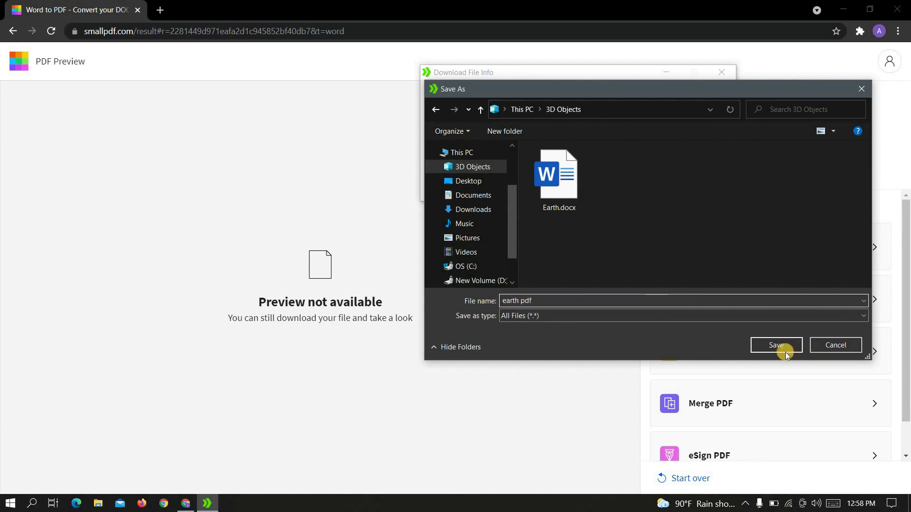
click(785, 350)
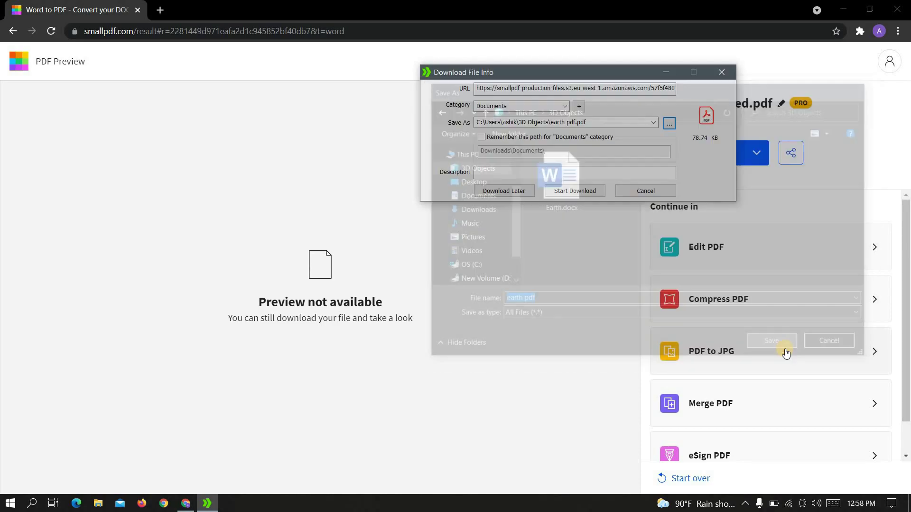
click(588, 193)
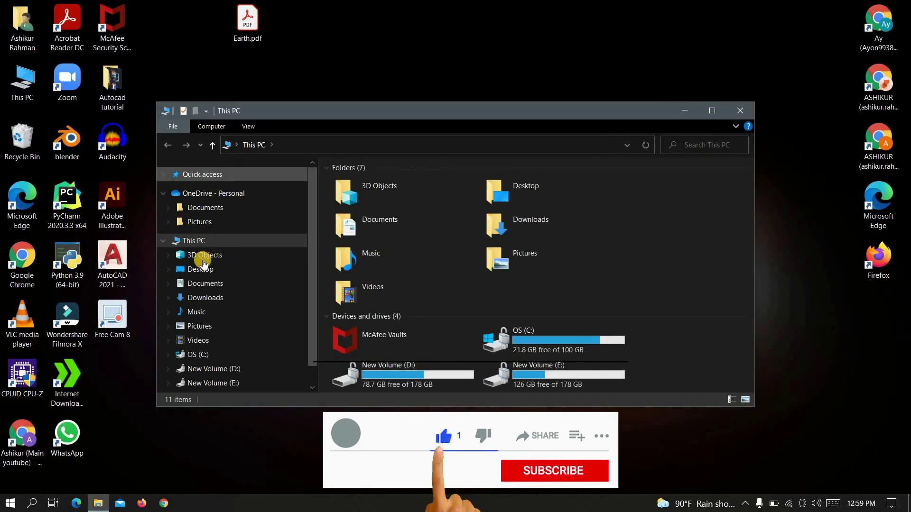
- Open earth pdf.pdf from 3D Objects to check it, close Acrobat, then show the desktop with Win+D
click(205, 255)
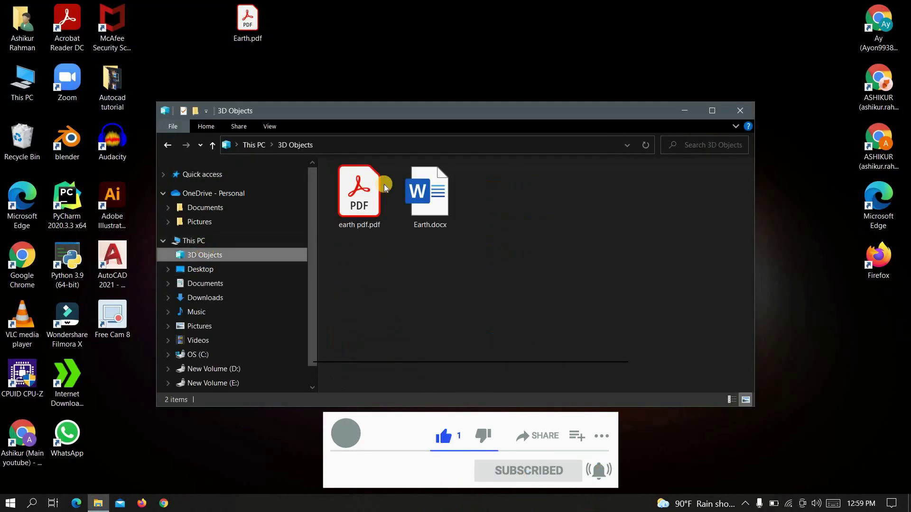
double_click(353, 200)
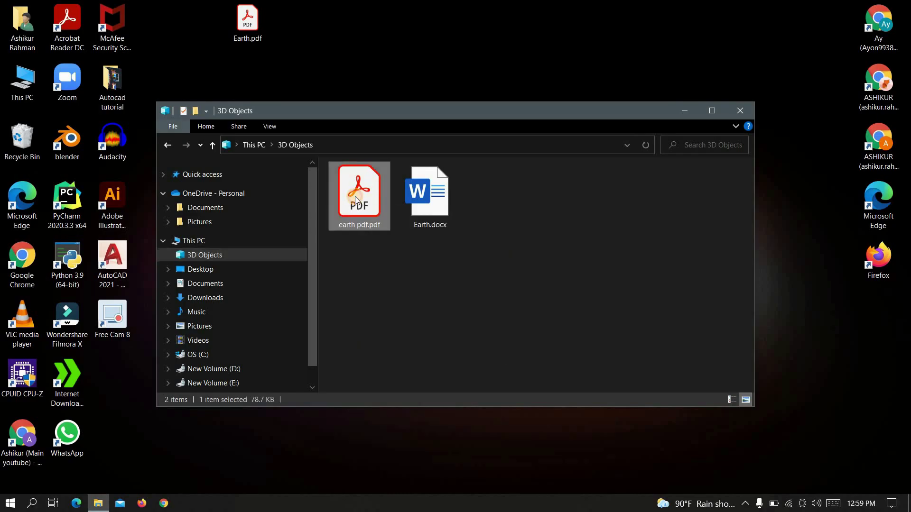
scroll(417, 307, down, 3)
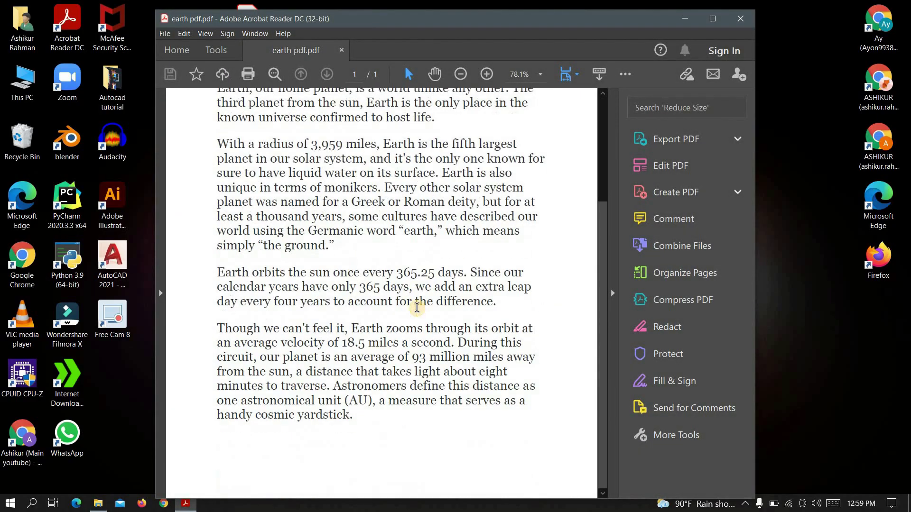
scroll(417, 307, up, 3)
click(738, 18)
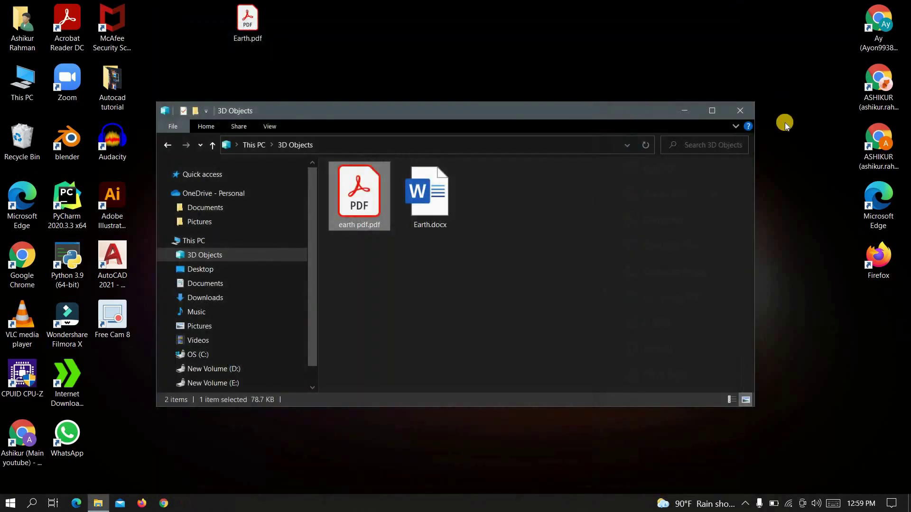
click(717, 113)
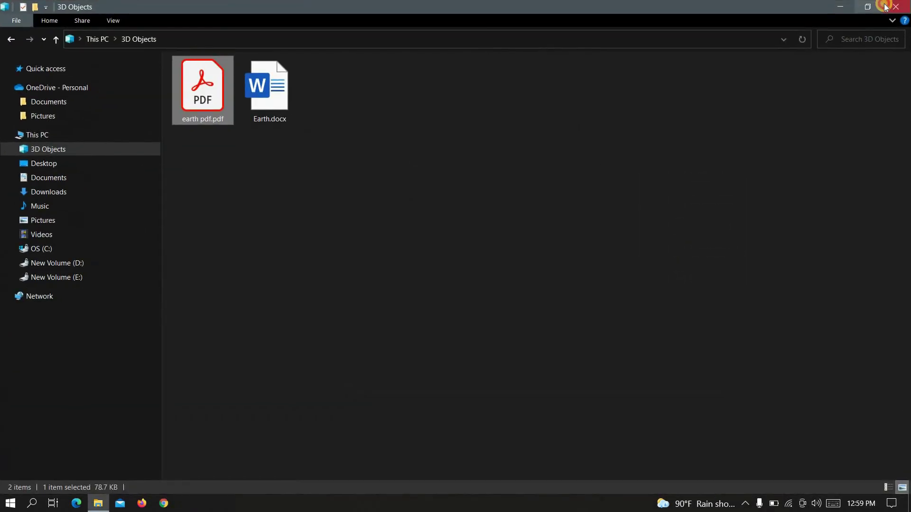
key(super+d)
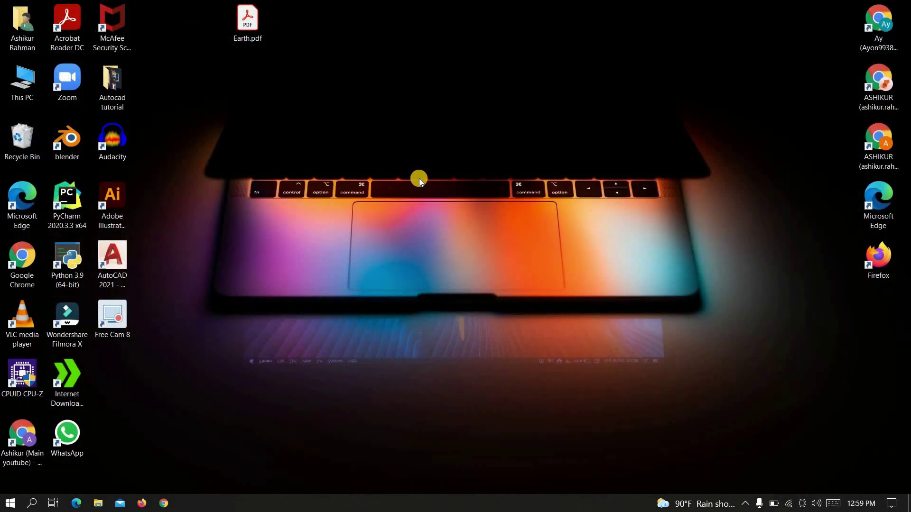